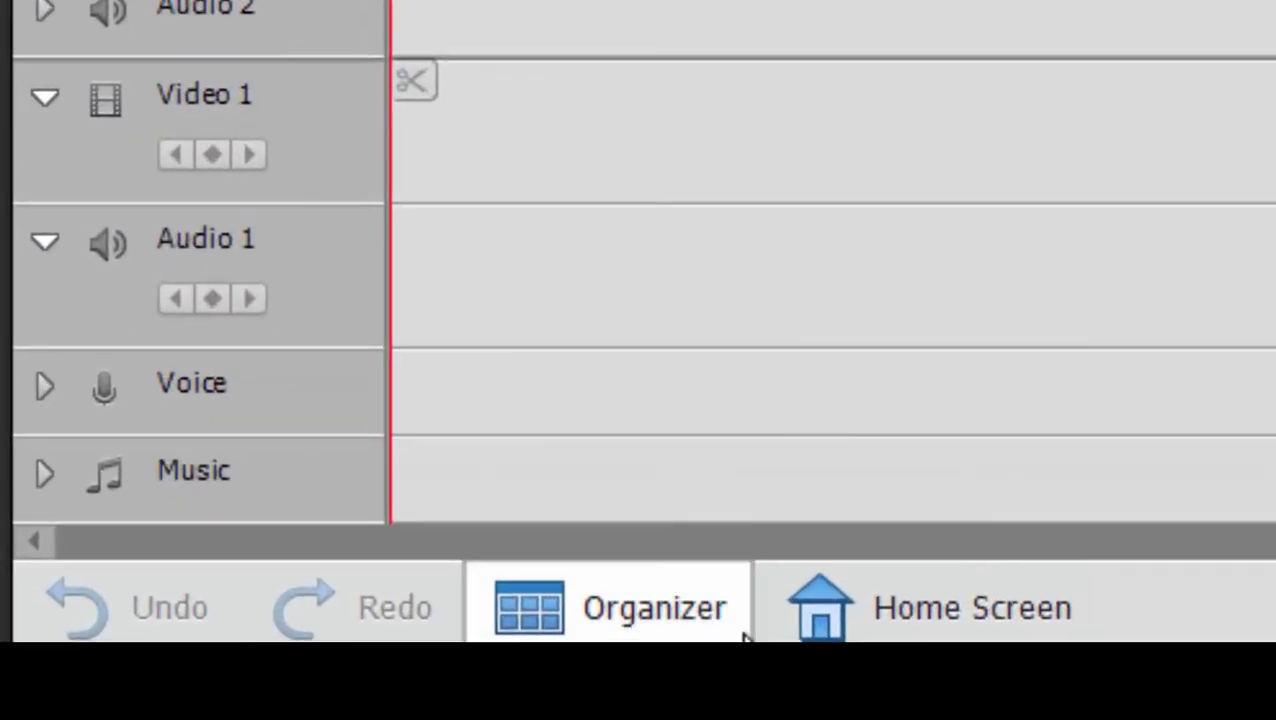
- Switch from Premiere Elements to the Elements Organizer's All Media photo library
click(688, 622)
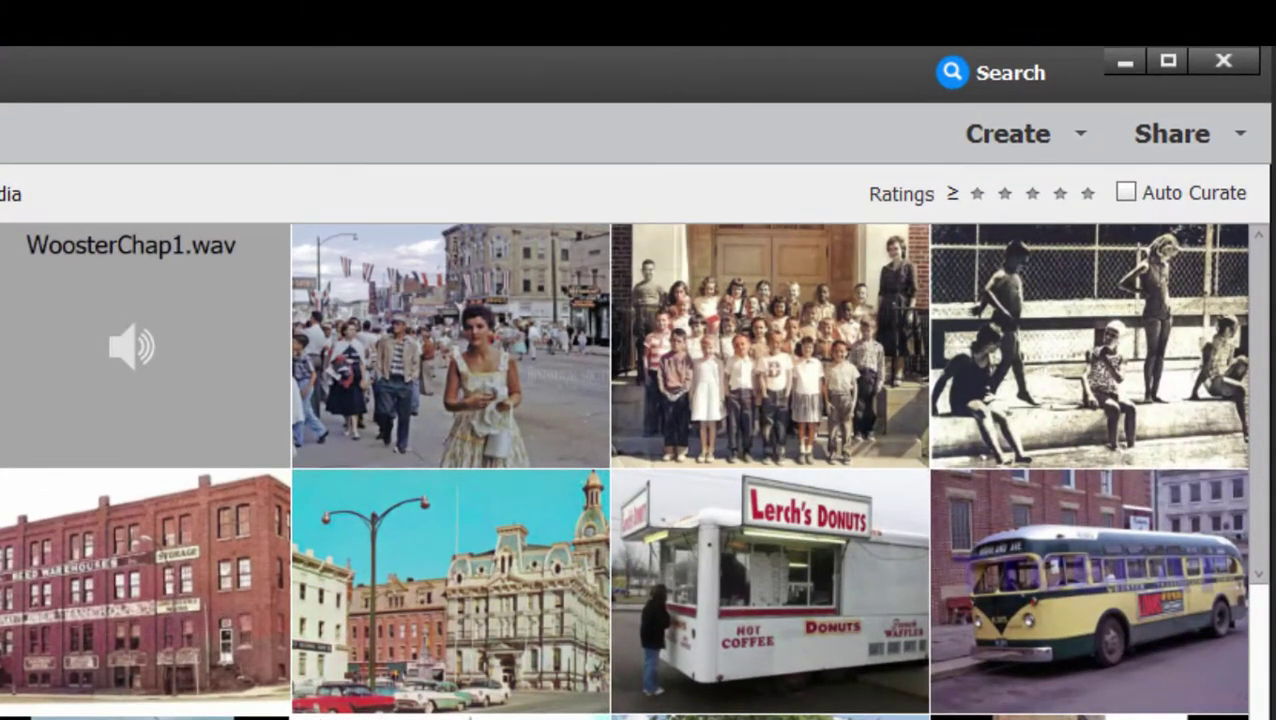
click(972, 135)
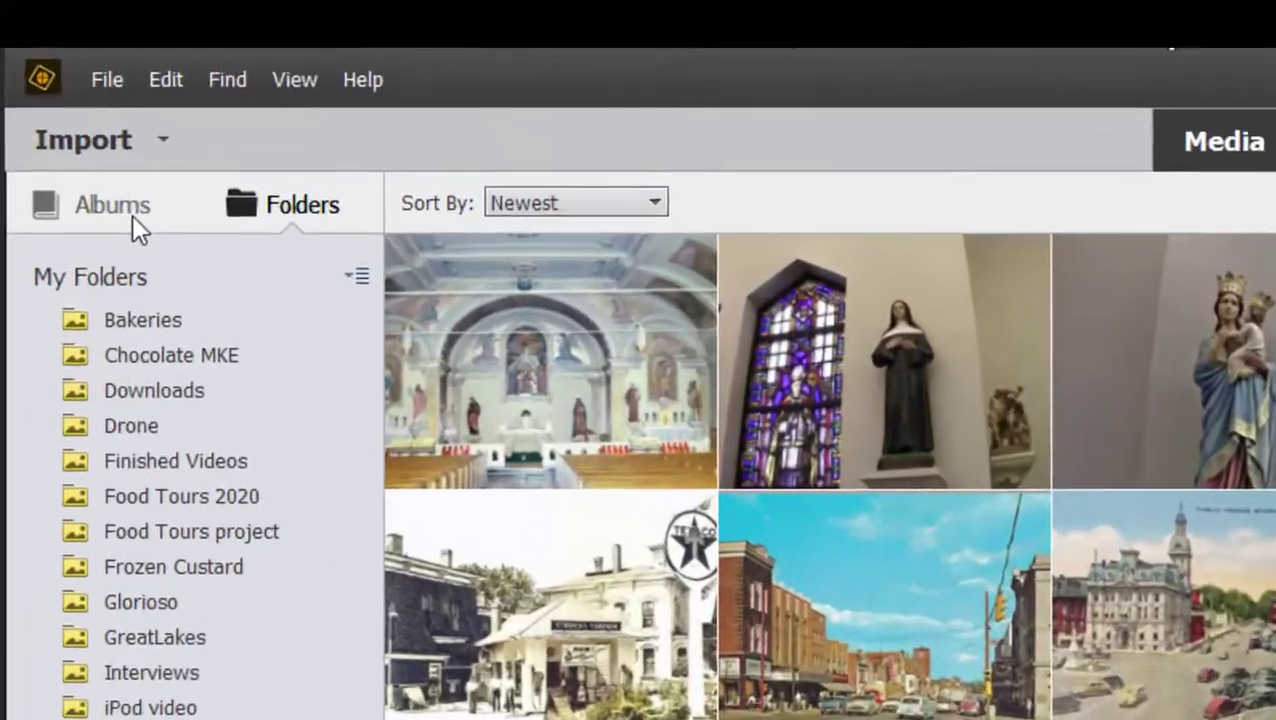
- Open the Childhood memories album from Albums and select all 17 photos
click(89, 146)
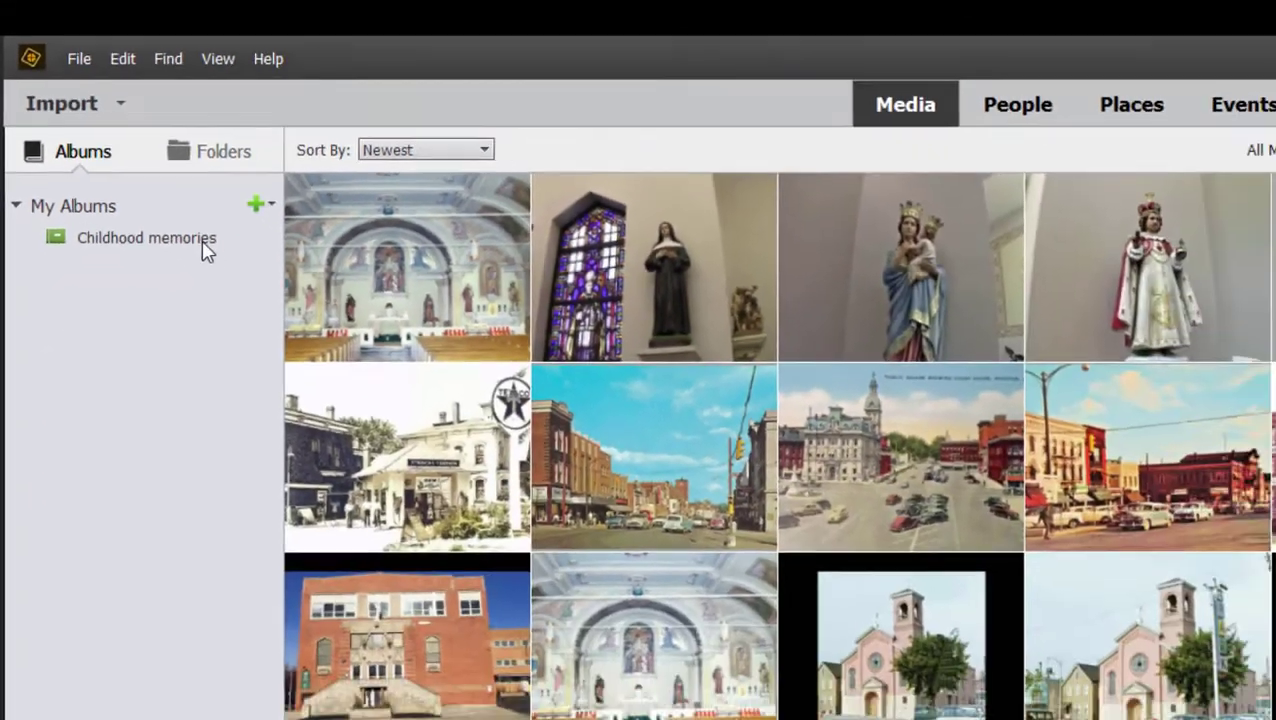
click(292, 350)
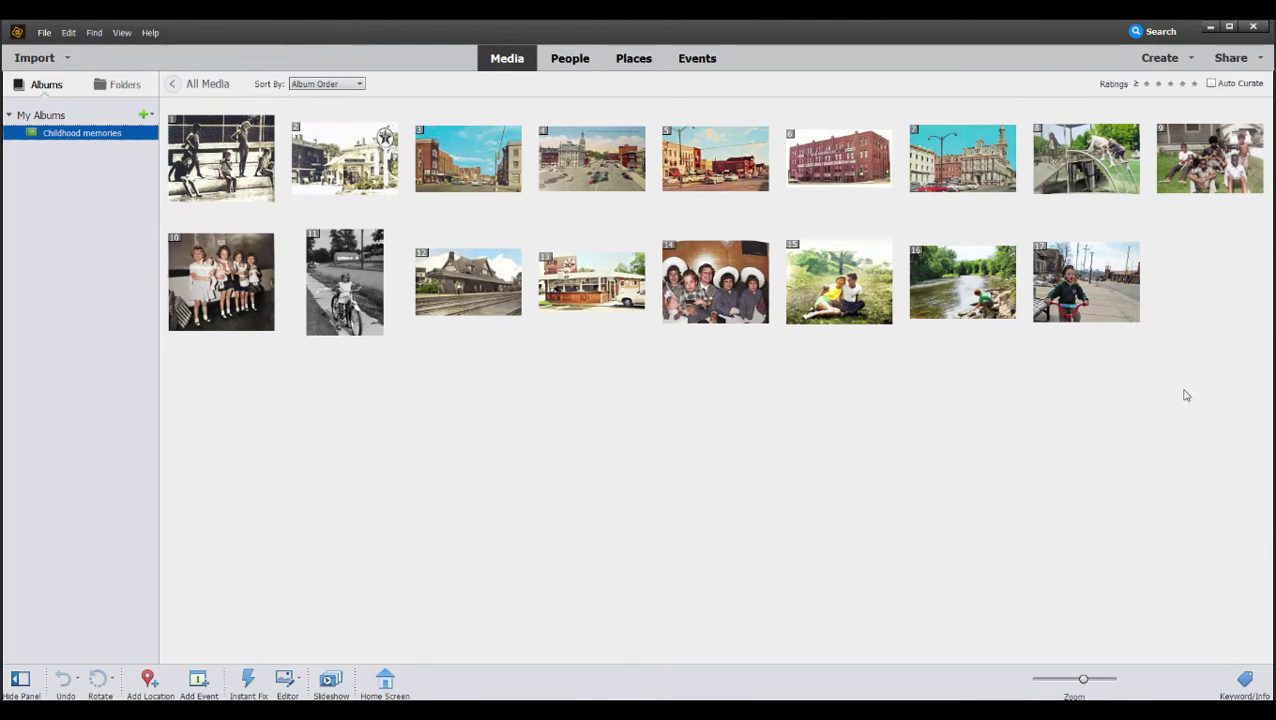
drag(1190, 387, 256, 128)
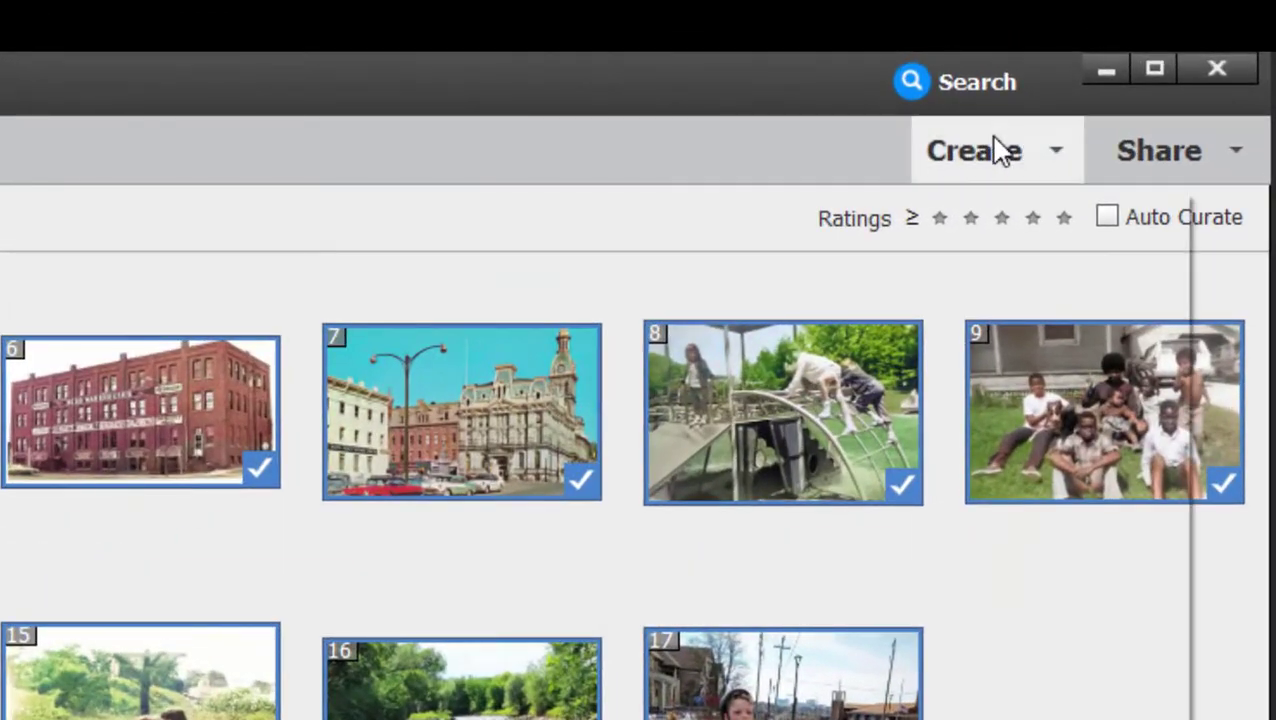
- Start a new Slideshow from the selected Childhood memories photos via Create
click(1095, 97)
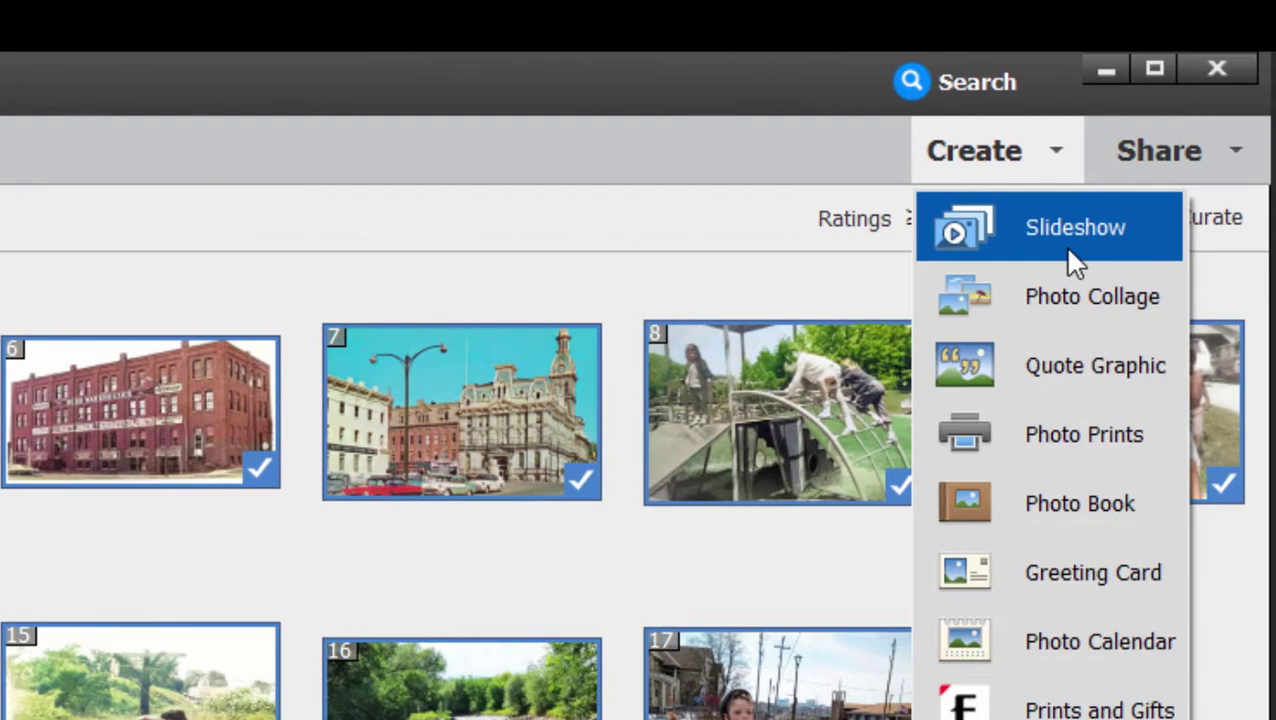
click(1067, 250)
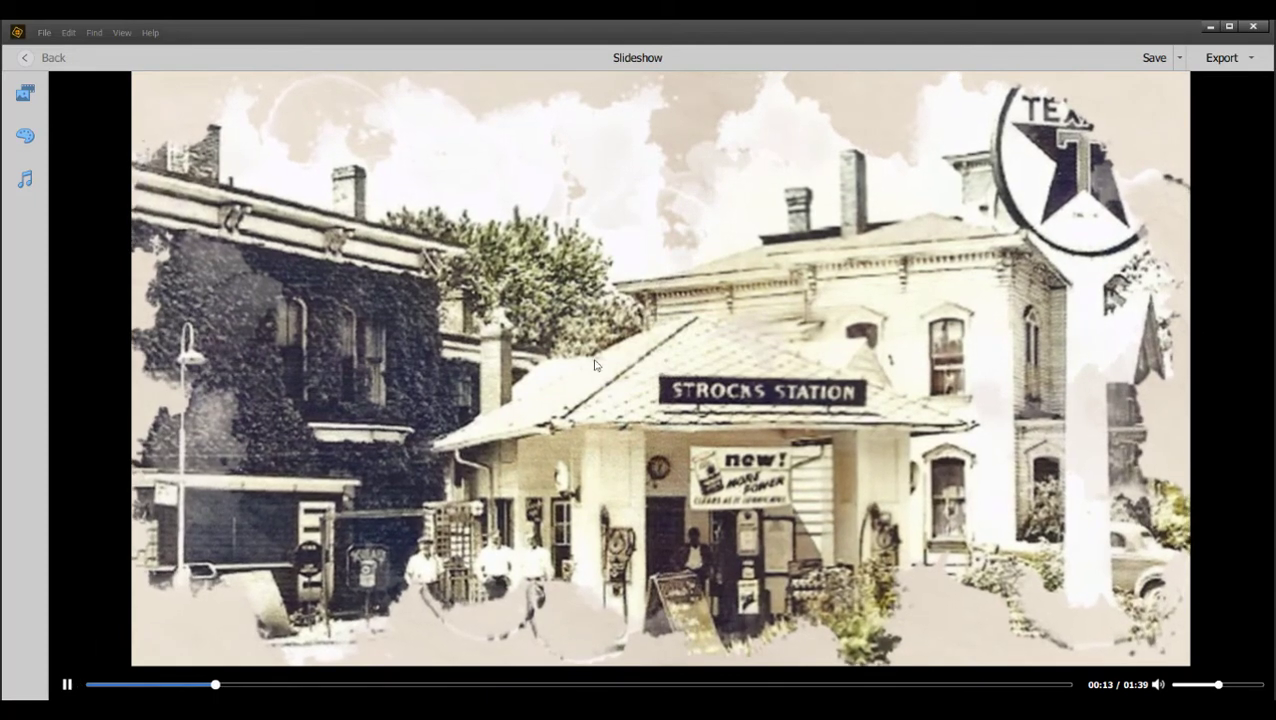
click(515, 290)
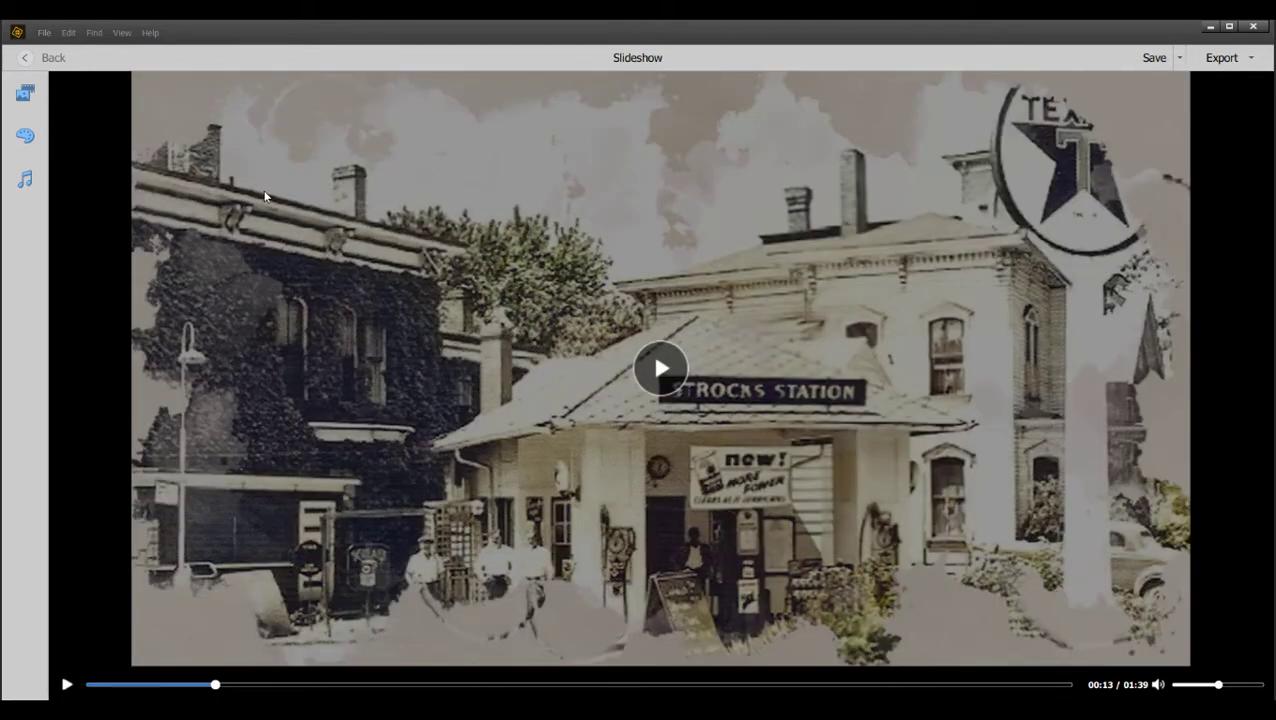
click(29, 140)
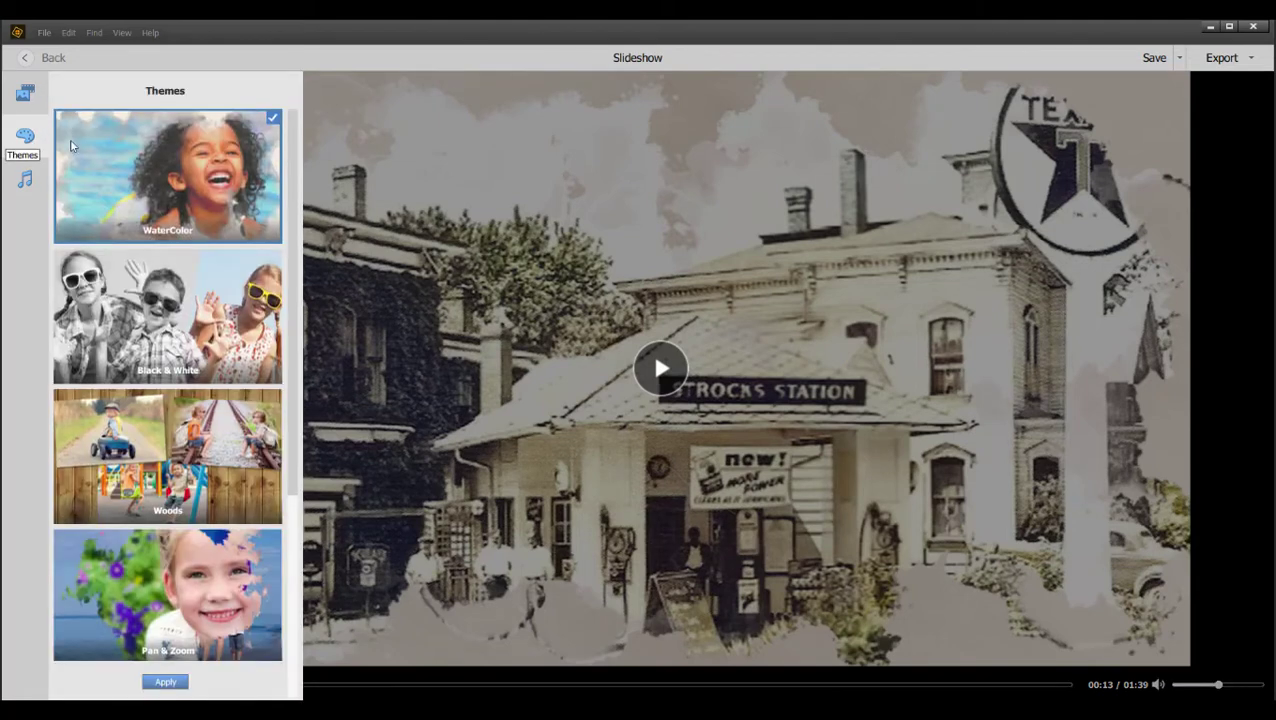
scroll(236, 333, down, 5)
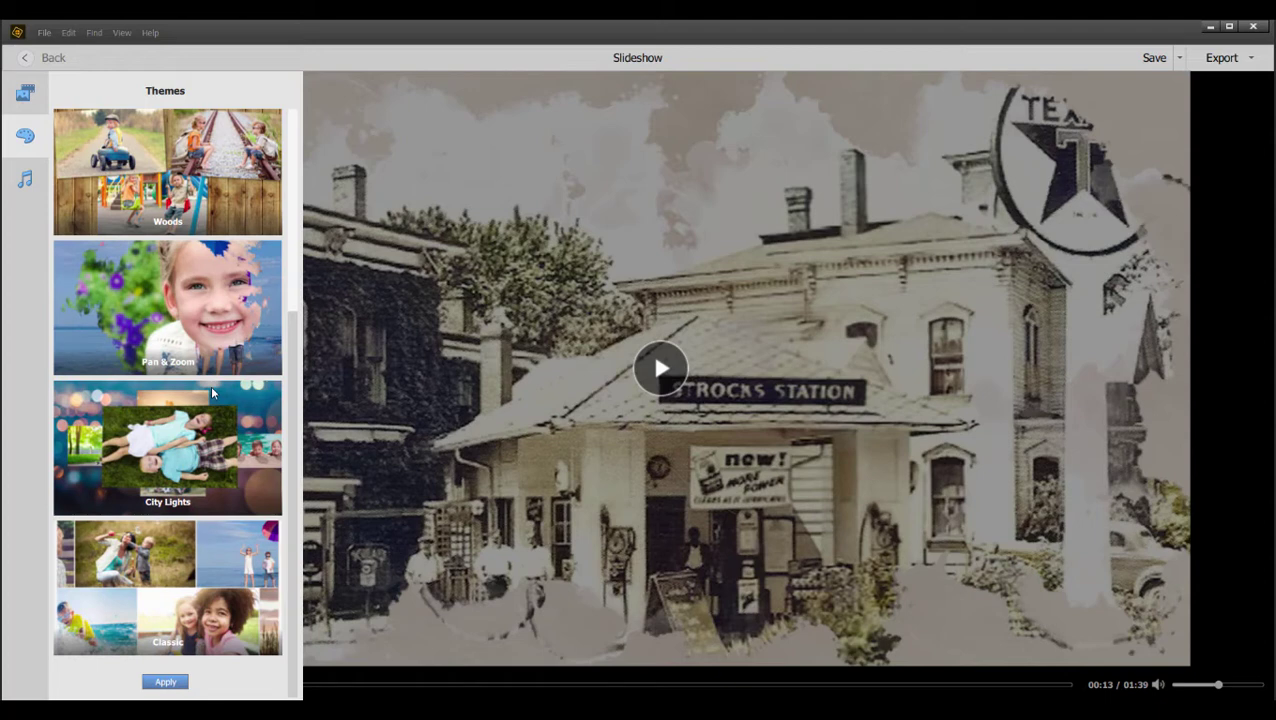
click(25, 180)
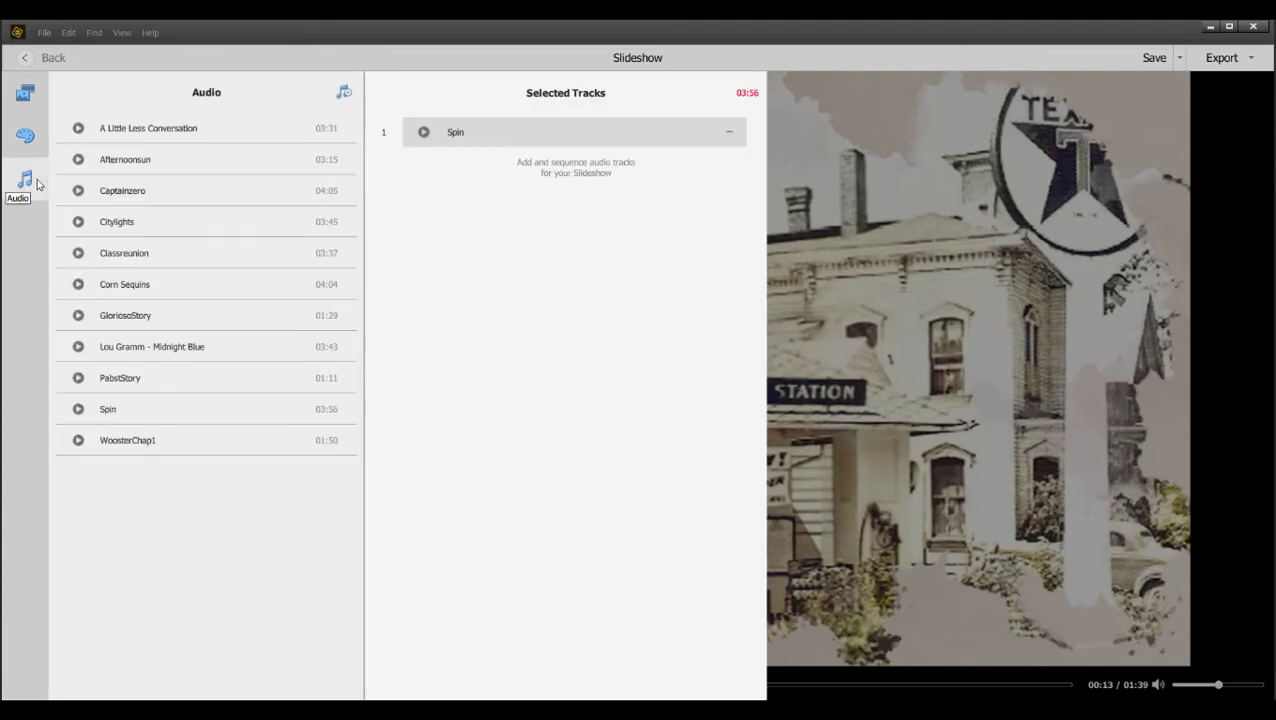
click(30, 138)
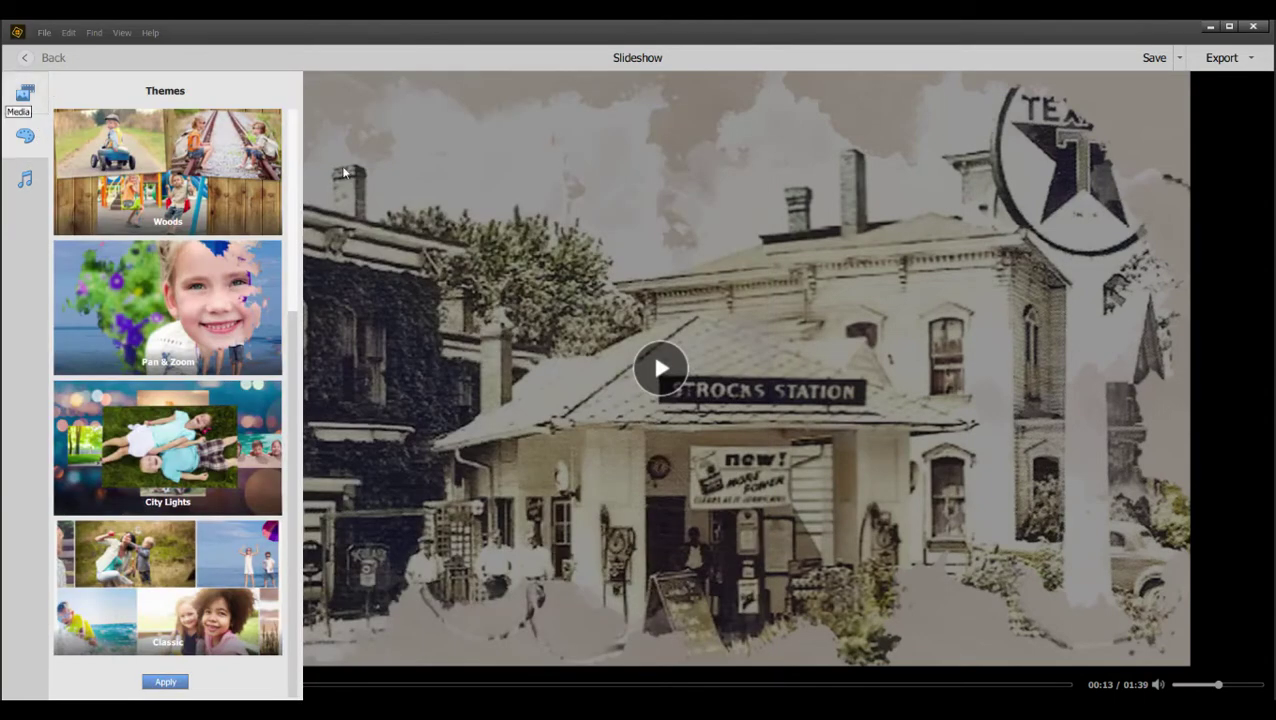
click(407, 189)
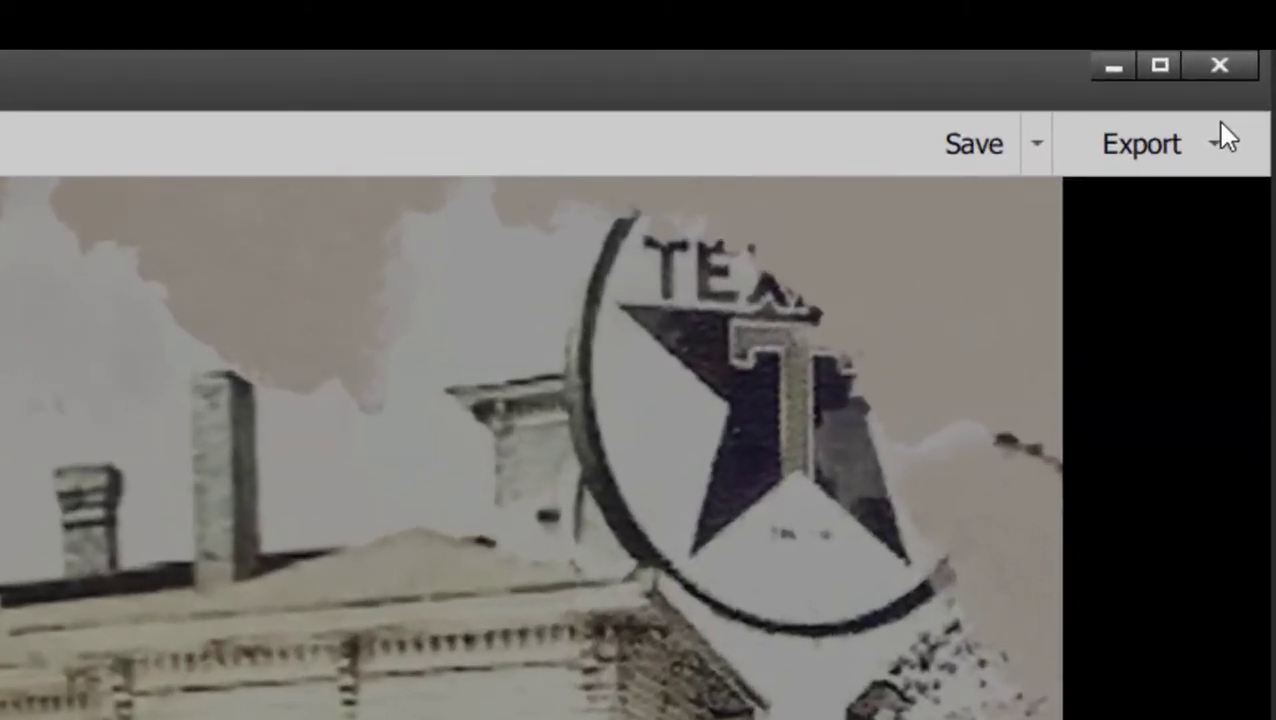
- Export the slideshow video to local disk, choosing the Slideshow folder as destination
click(1167, 146)
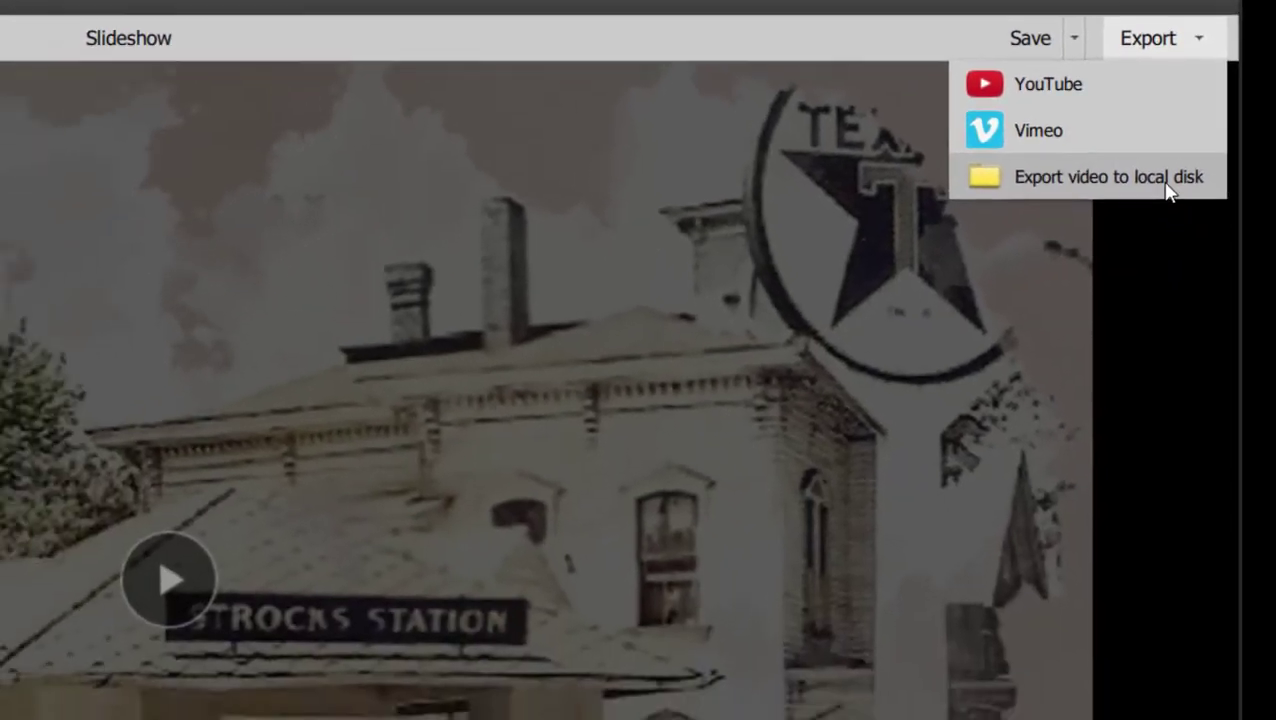
click(1167, 342)
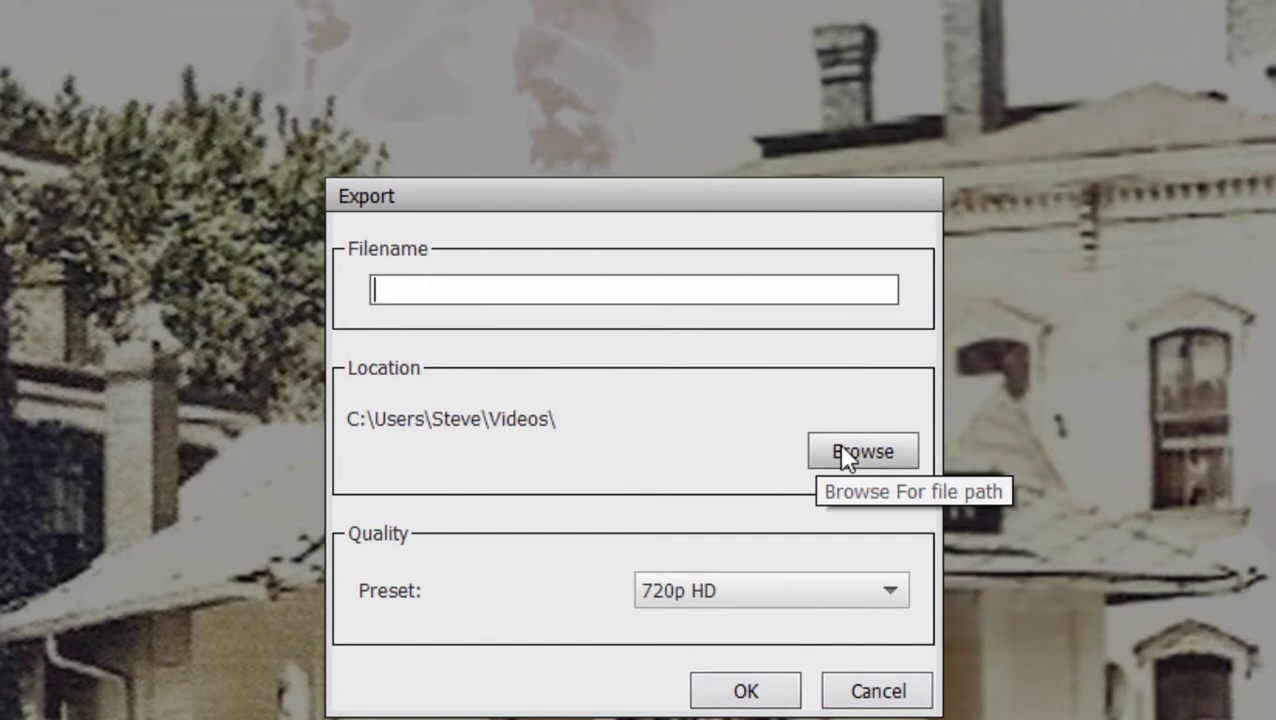
click(841, 452)
scroll(685, 564, up, 2)
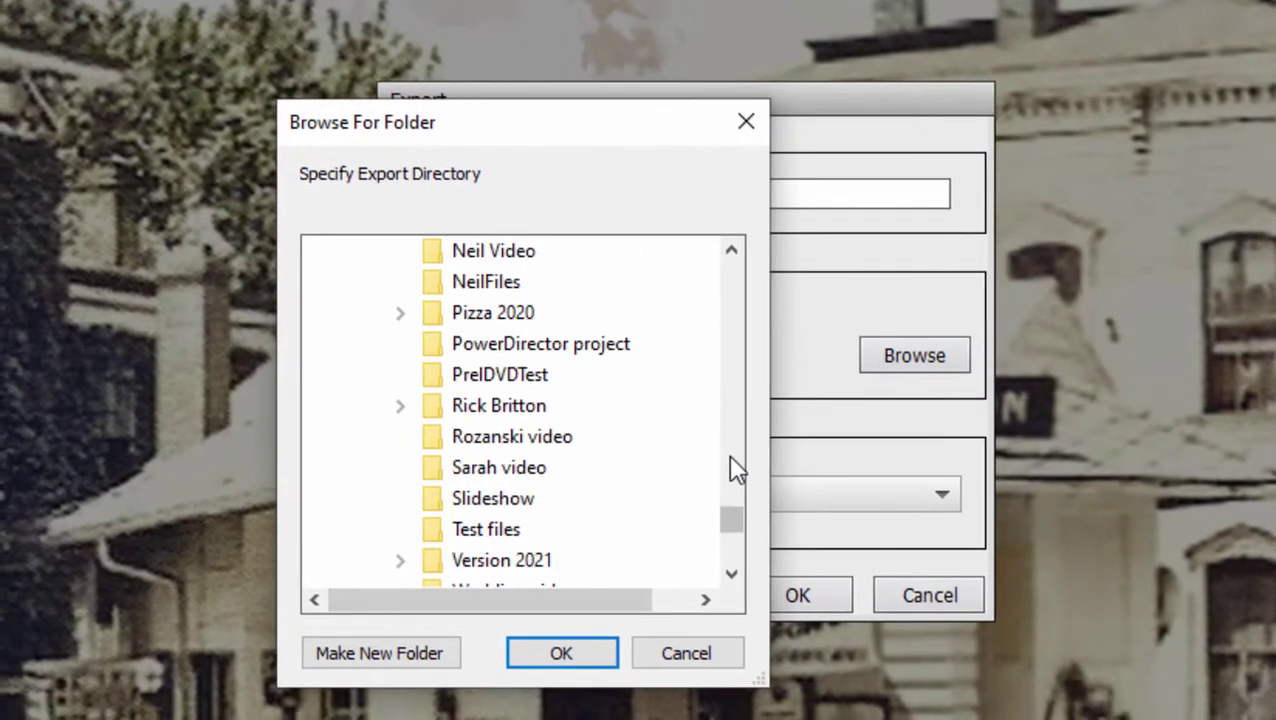
click(455, 500)
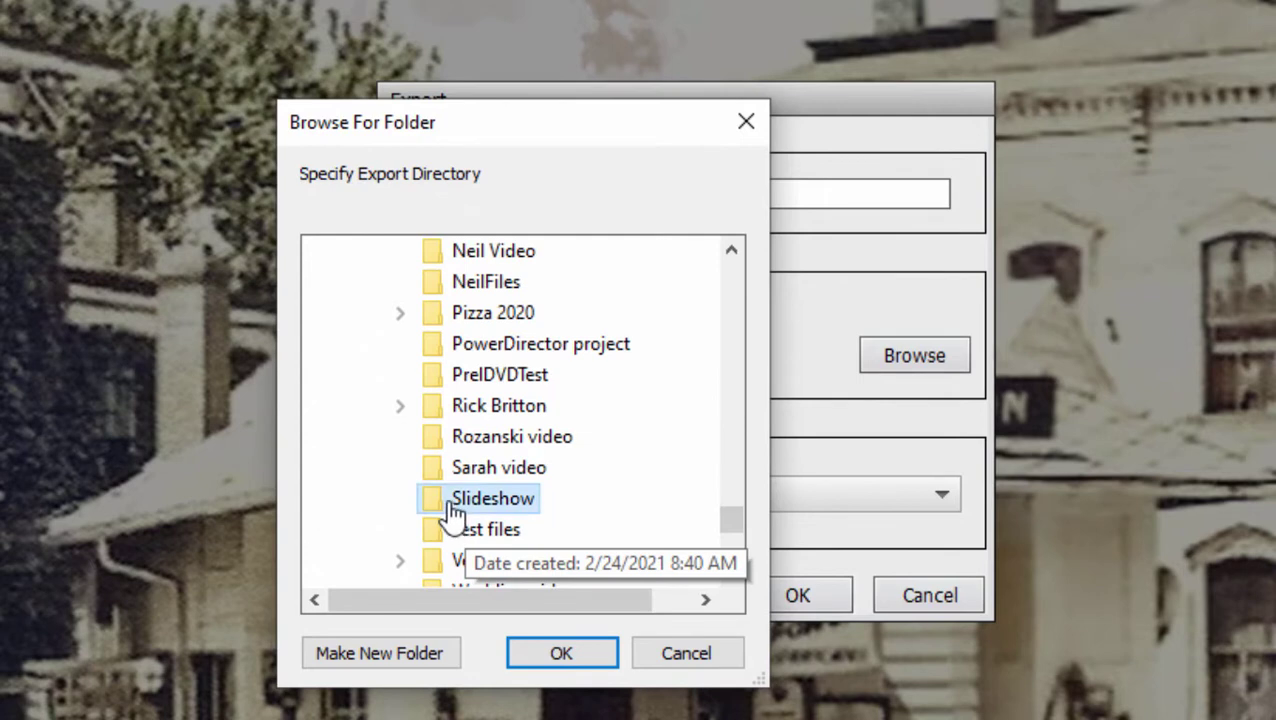
click(597, 675)
- Set the preset to 1080p HD, name the file Memories, and export
click(942, 494)
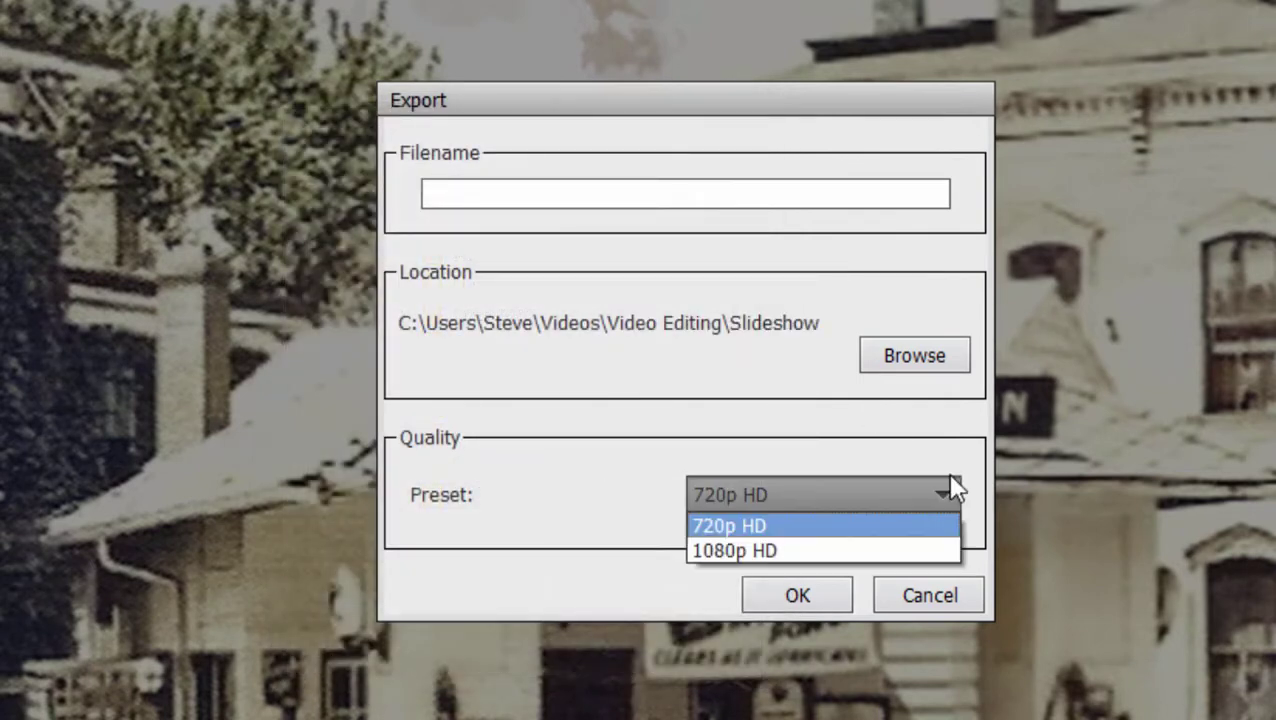
click(796, 549)
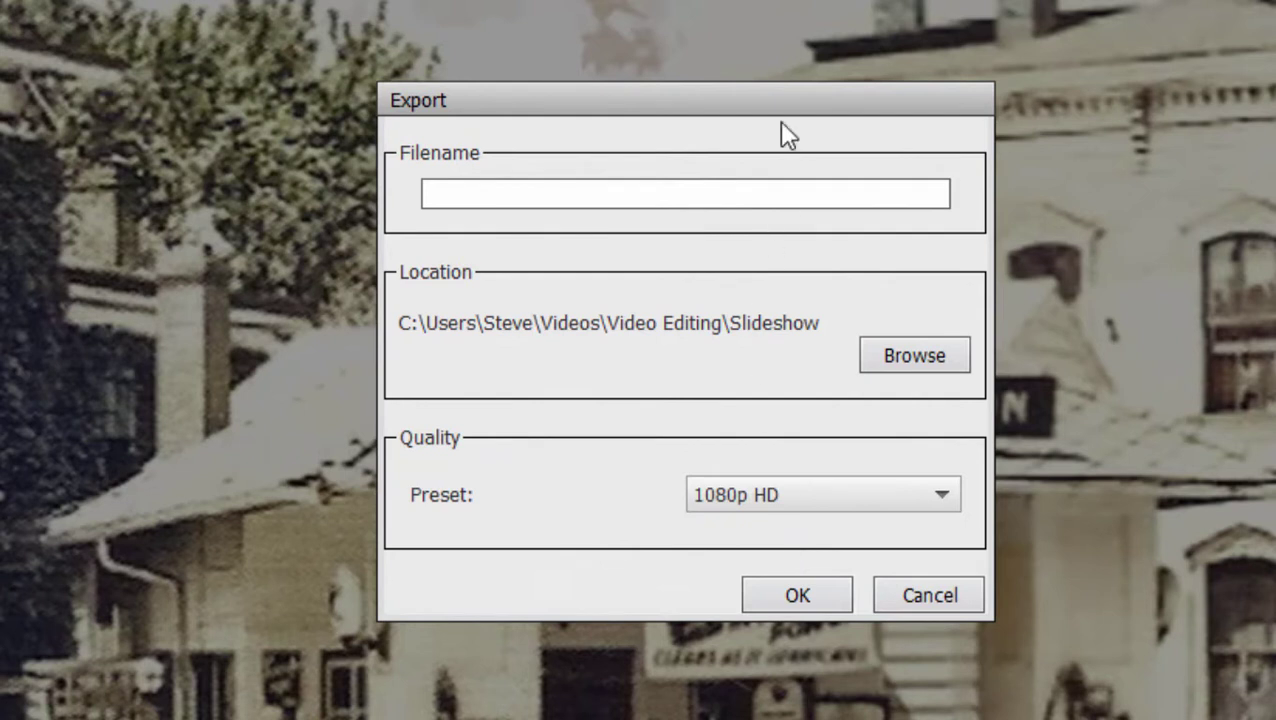
click(551, 190)
text(Memories)
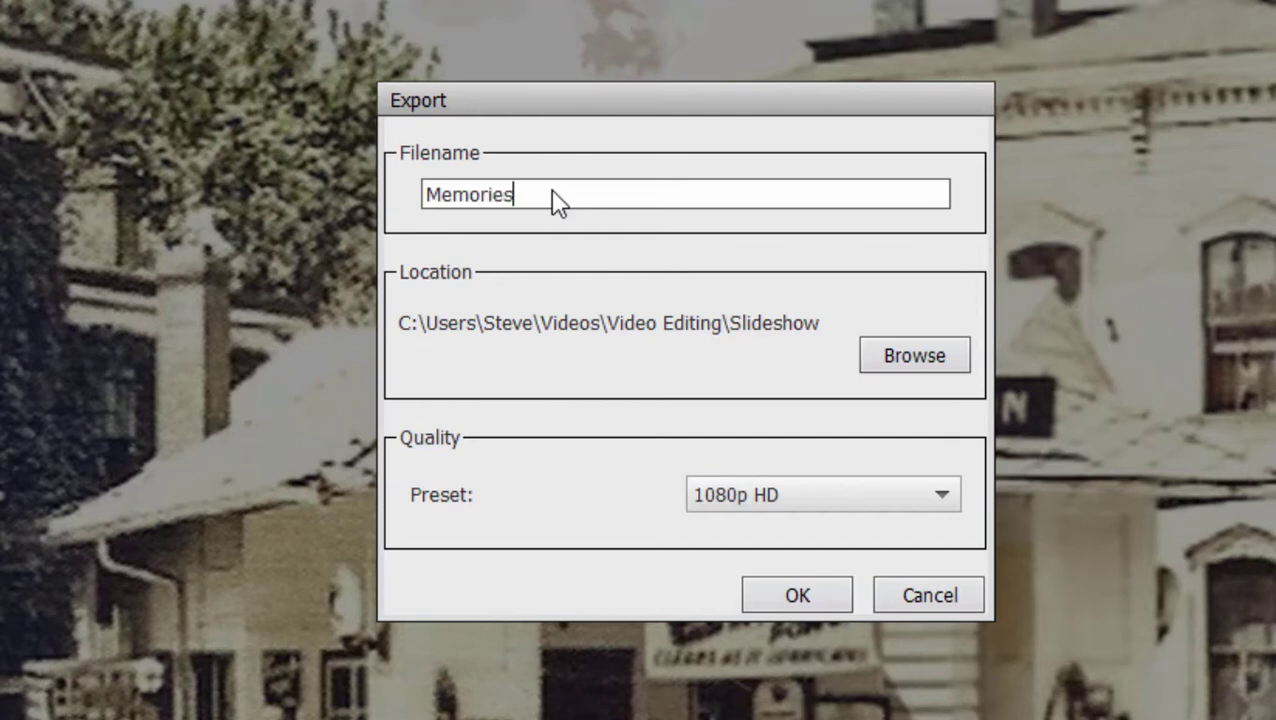
click(769, 598)
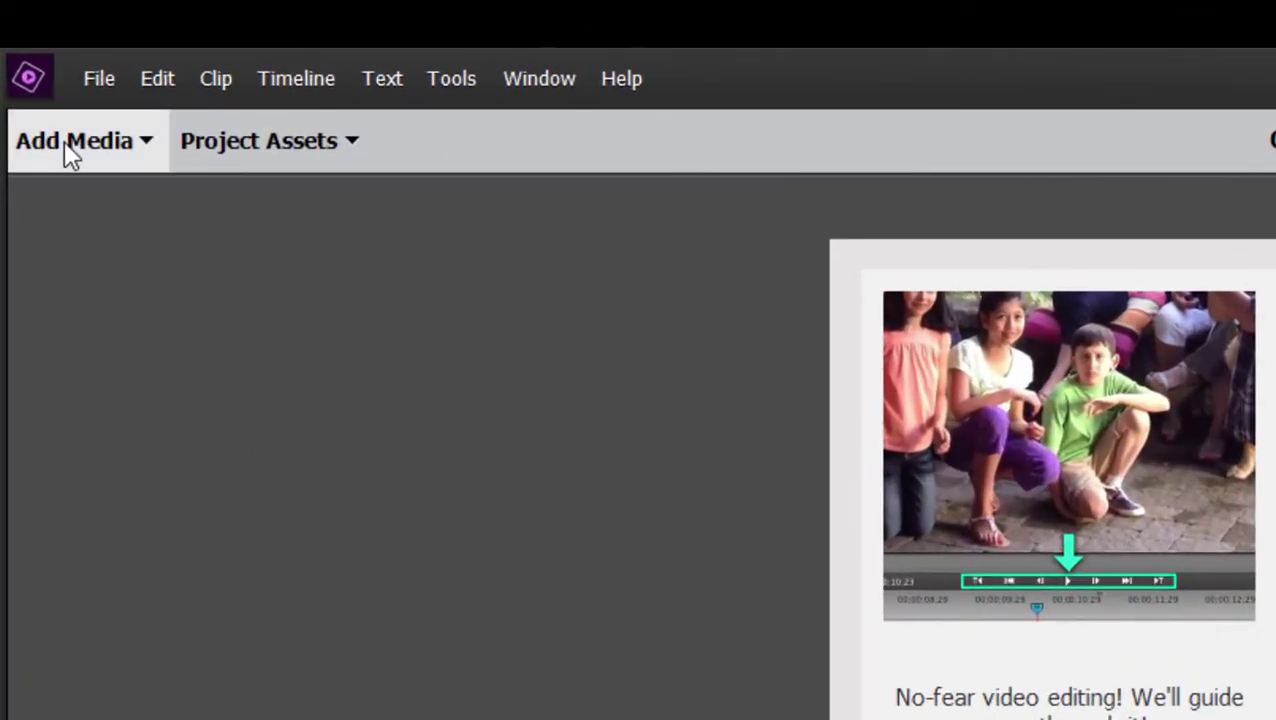
- Import Memories.mp4 from the Slideshow folder using Add Media > Files and folders
click(66, 143)
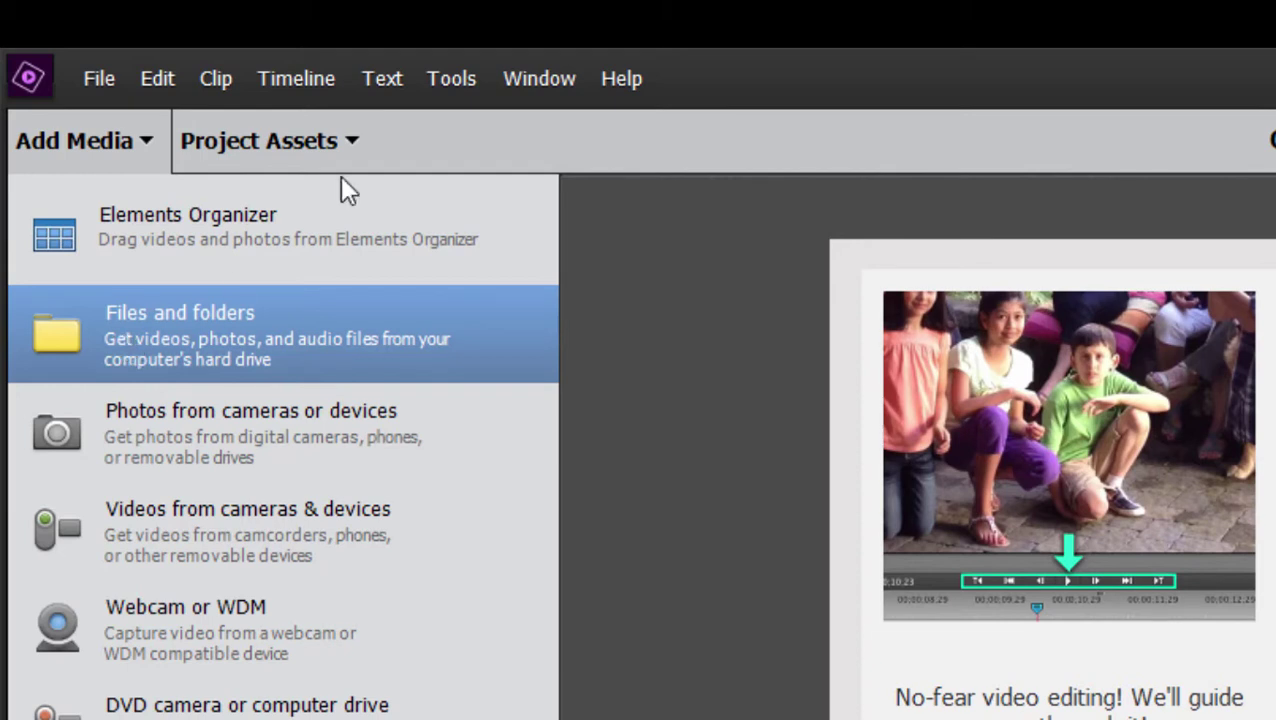
click(282, 139)
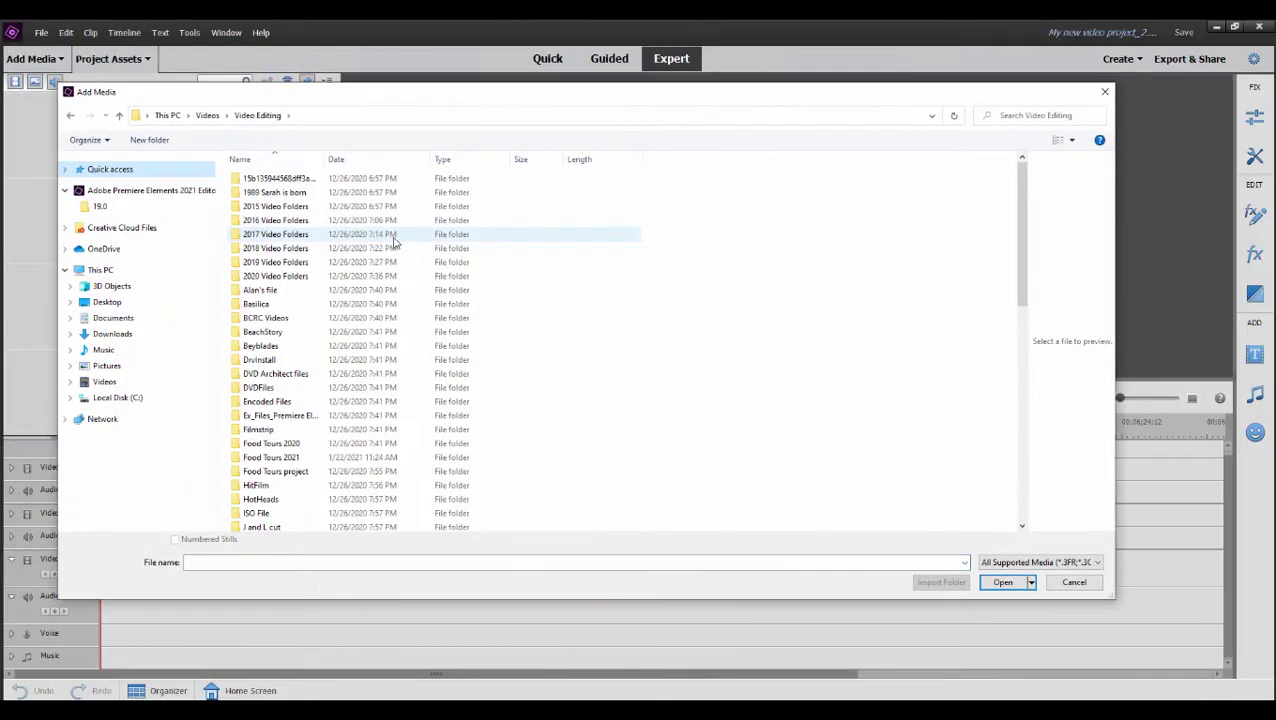
scroll(300, 300, down, 10)
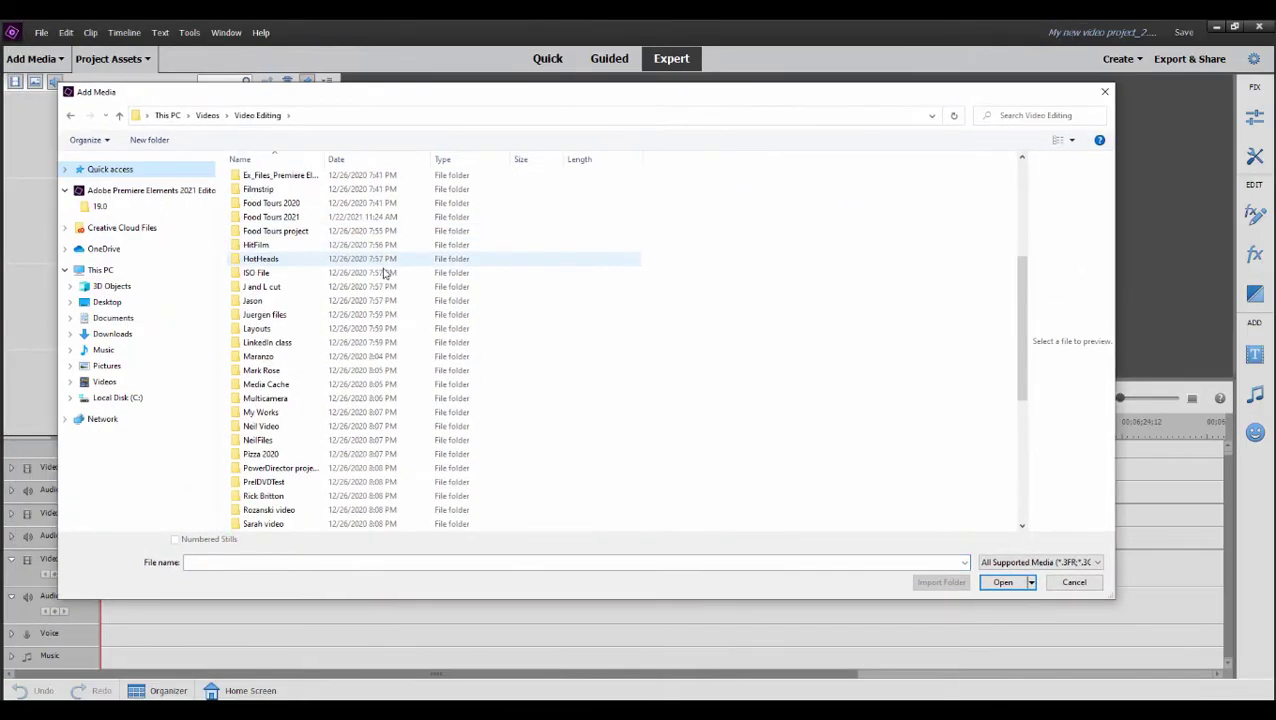
double_click(278, 288)
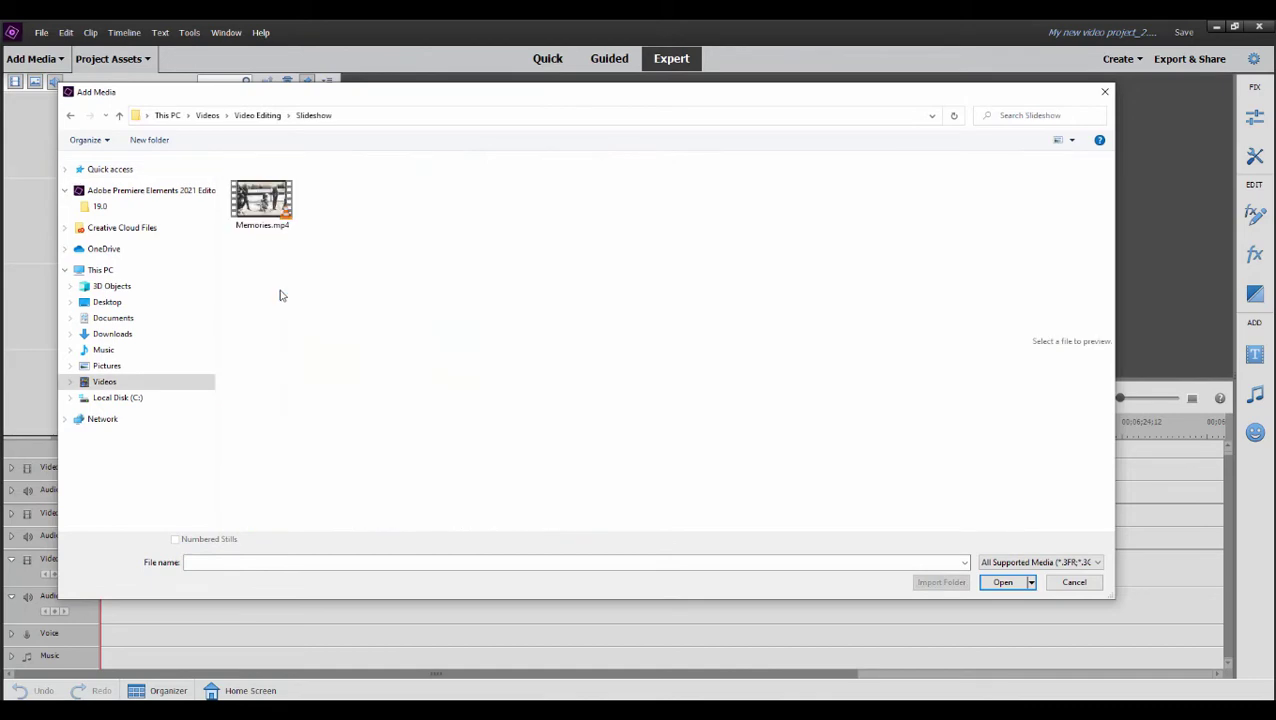
click(258, 204)
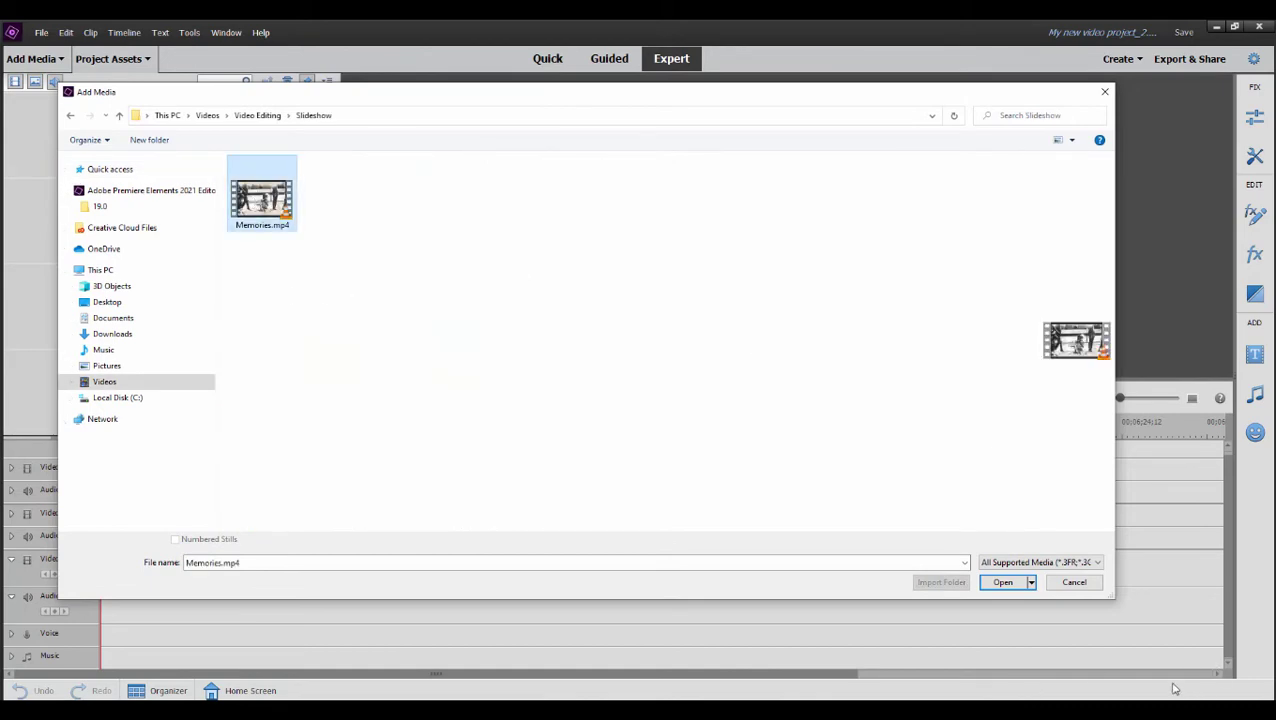
click(1003, 582)
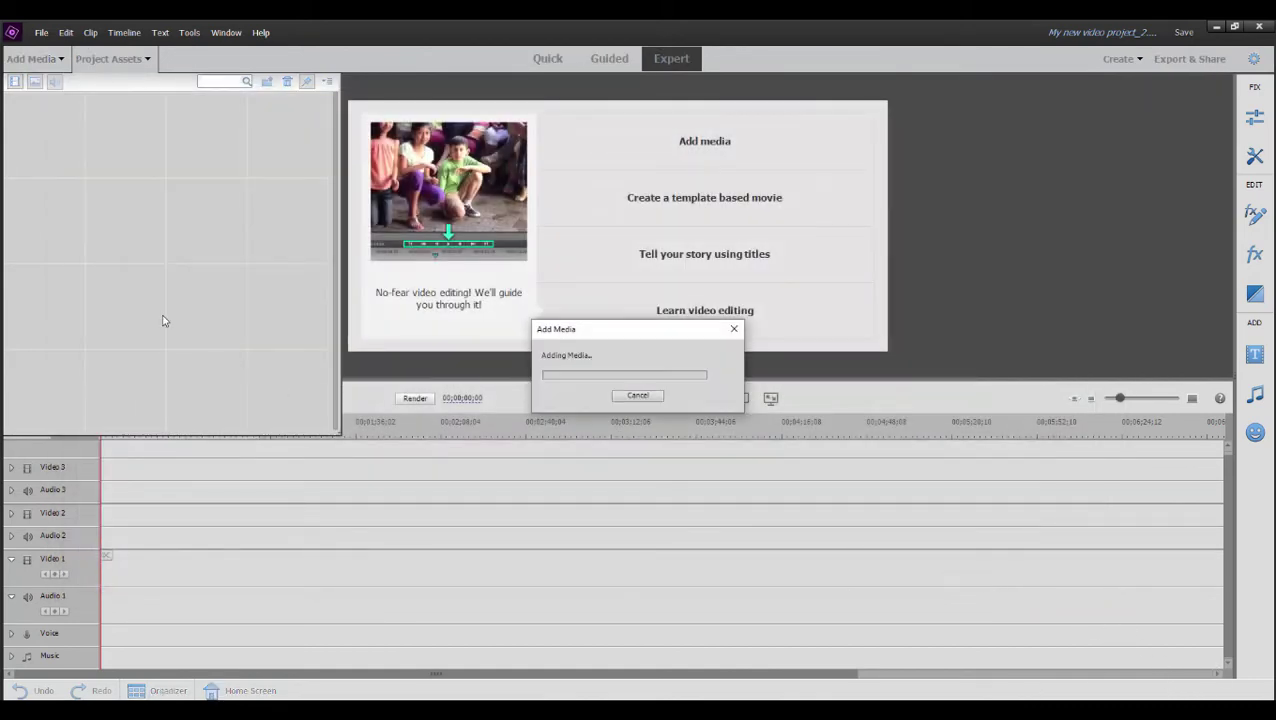
- Drag Memories.mp4 to the start of Video 1 and Audio 1, then hide Project Assets
drag(182, 426, 171, 590)
click(110, 59)
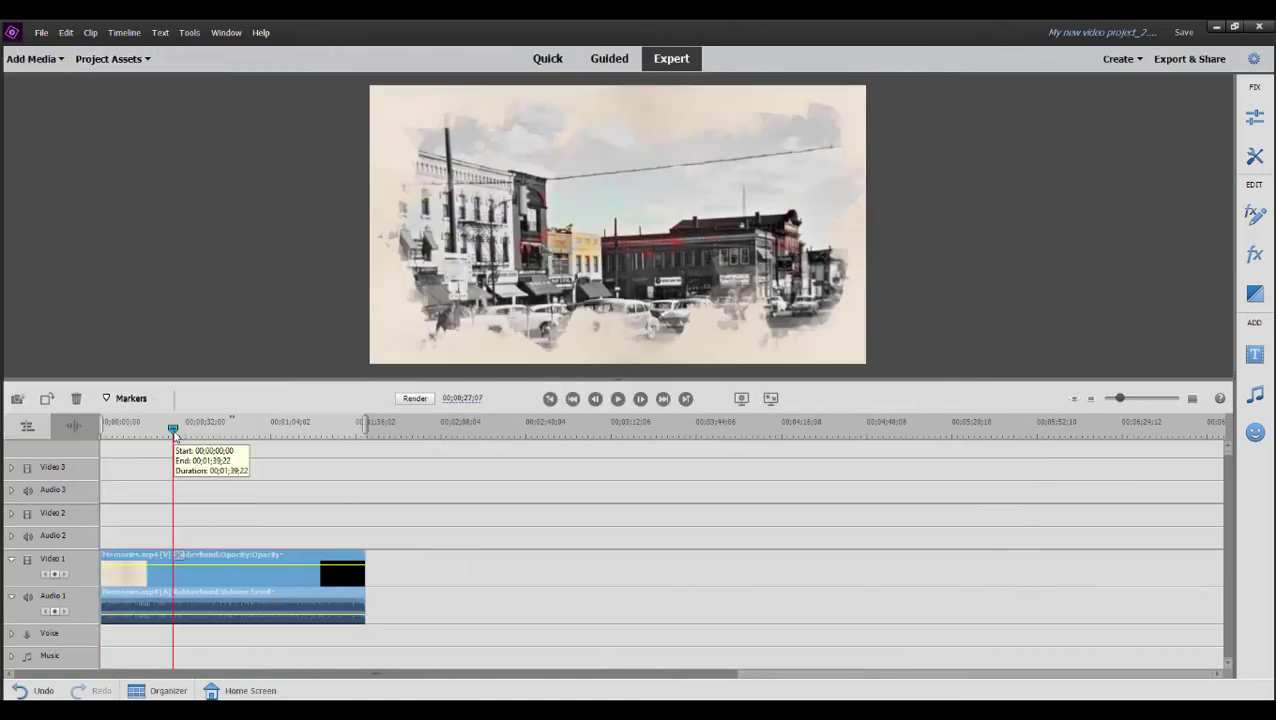